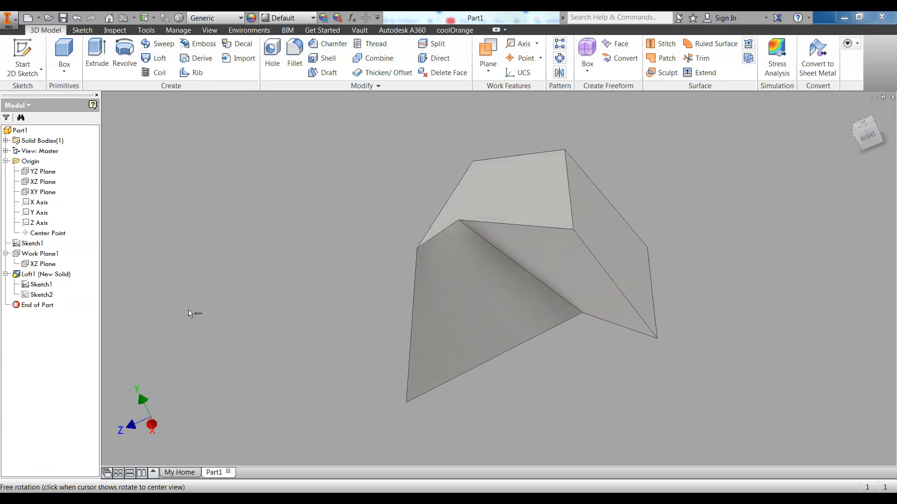
click(194, 315)
drag(195, 315, 237, 224)
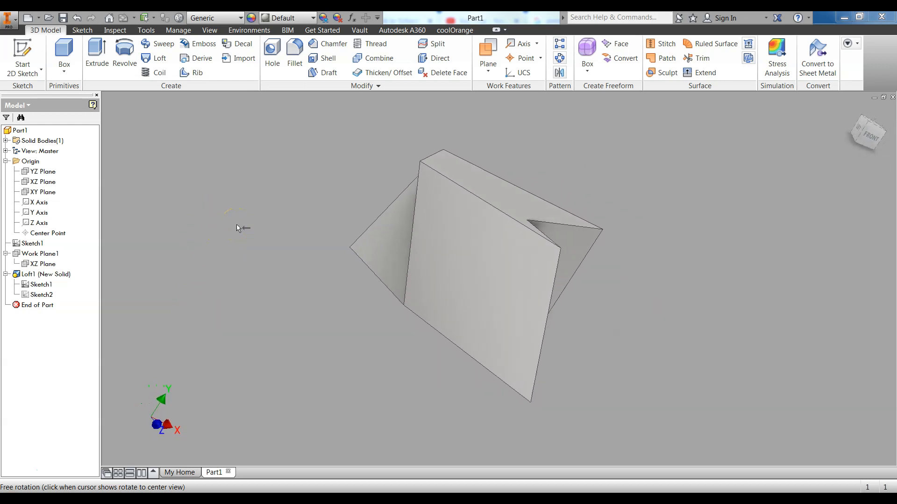
drag(425, 275, 448, 278)
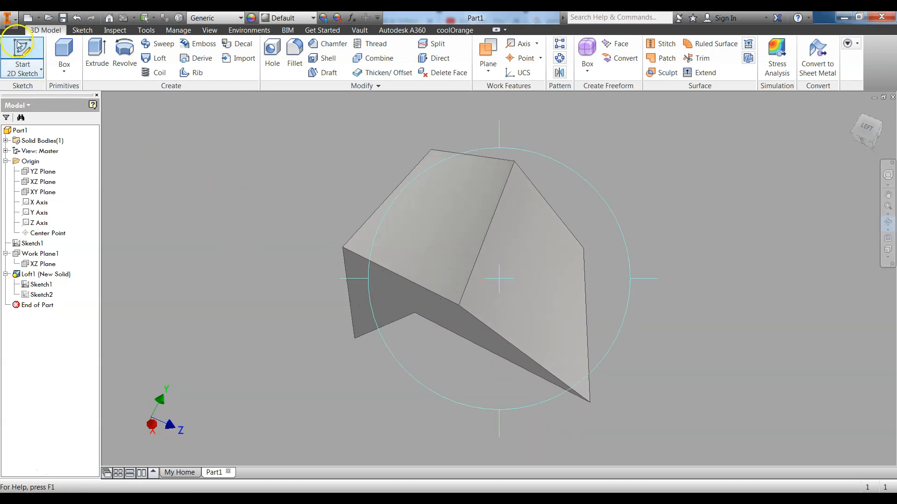
Create a new part and start a 2D sketch on the horizontal XZ origin plane.
click(40, 20)
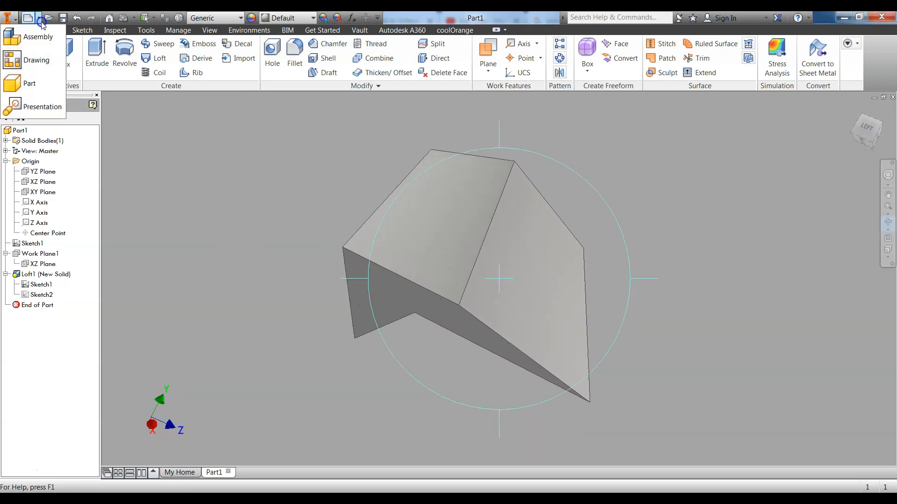
click(34, 83)
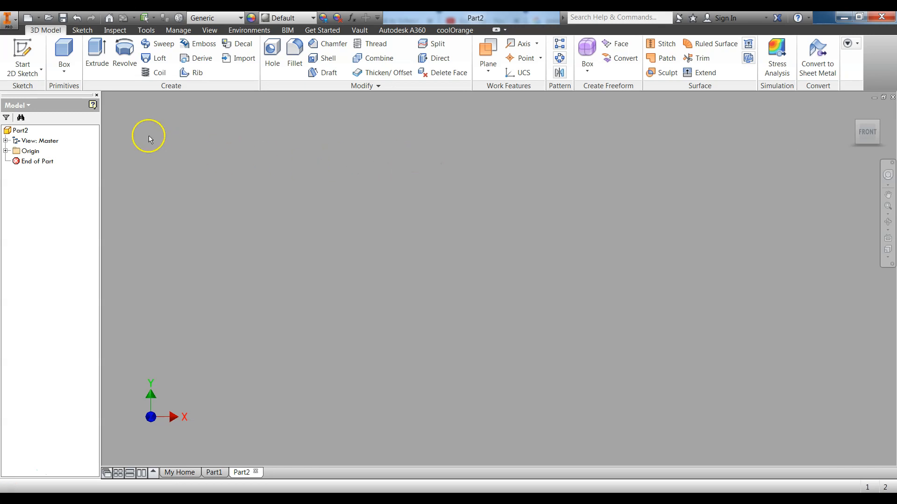
click(21, 50)
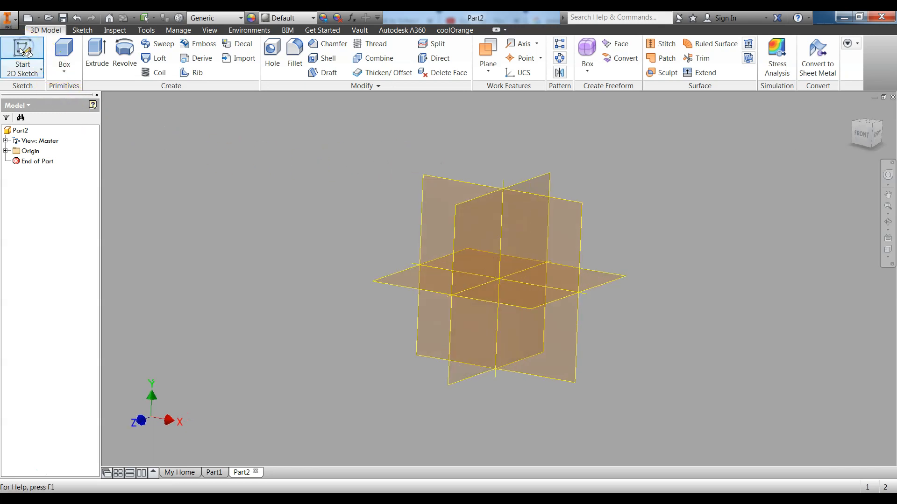
click(366, 282)
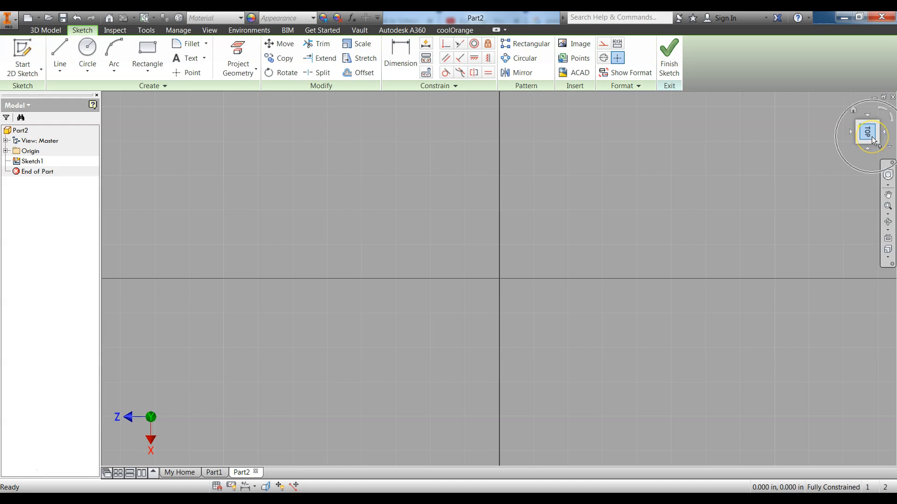
Sketch a two-point rectangle about 4.67 in wide enclosing the origin point.
click(886, 110)
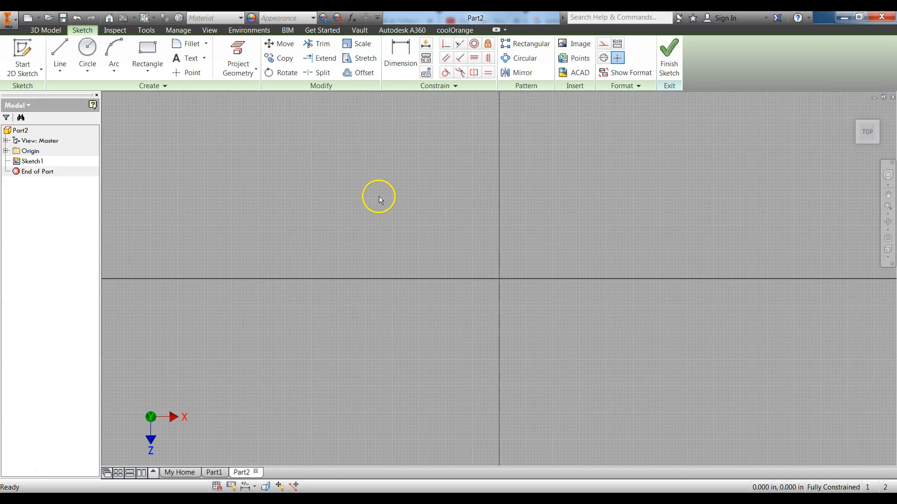
click(149, 53)
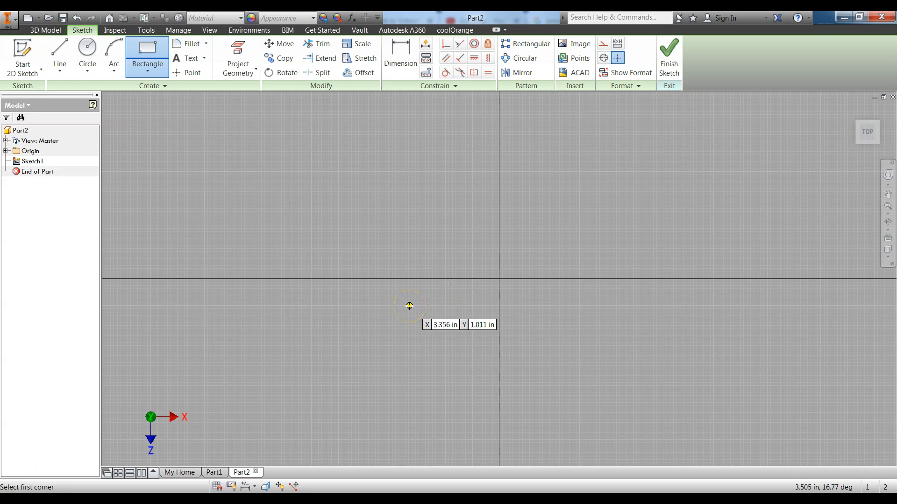
click(443, 313)
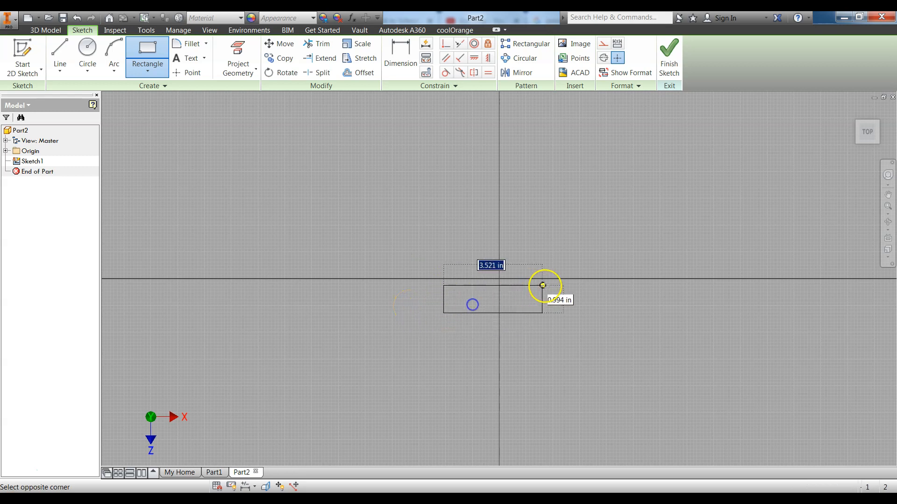
click(570, 206)
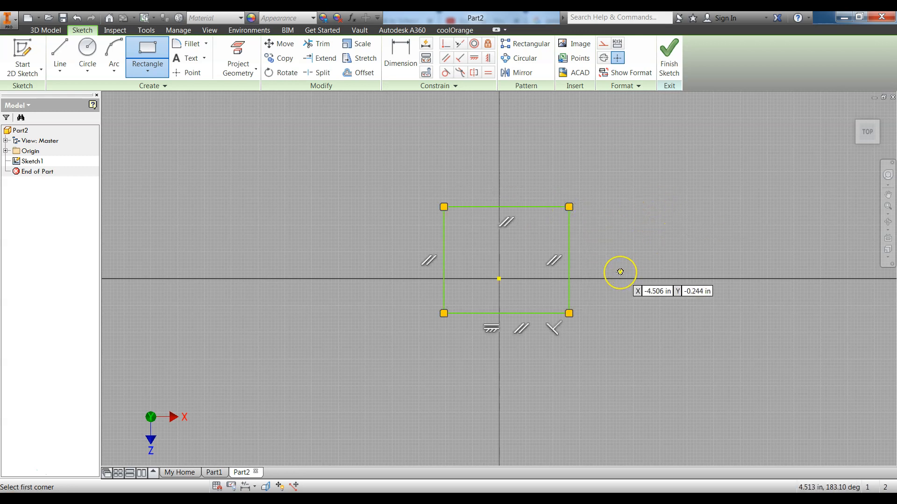
key(Escape)
Dimension the rectangle to 4 in wide and 3 in high.
click(402, 55)
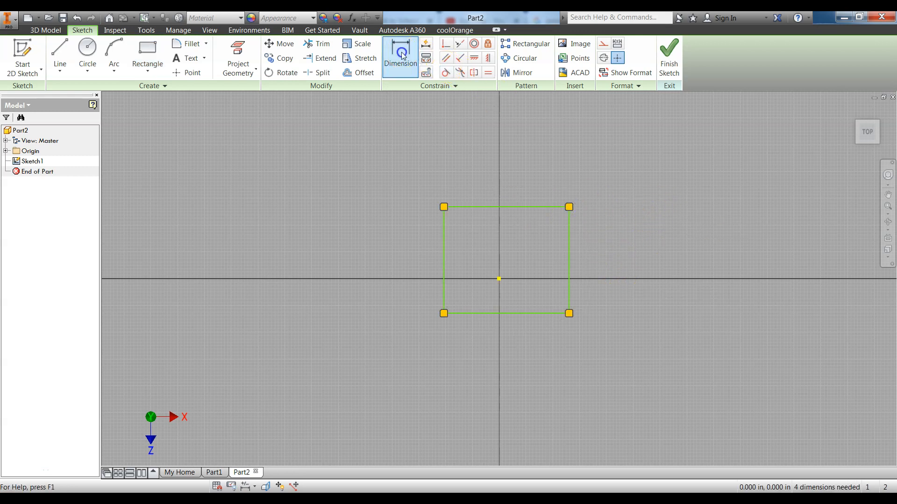
click(512, 207)
click(512, 186)
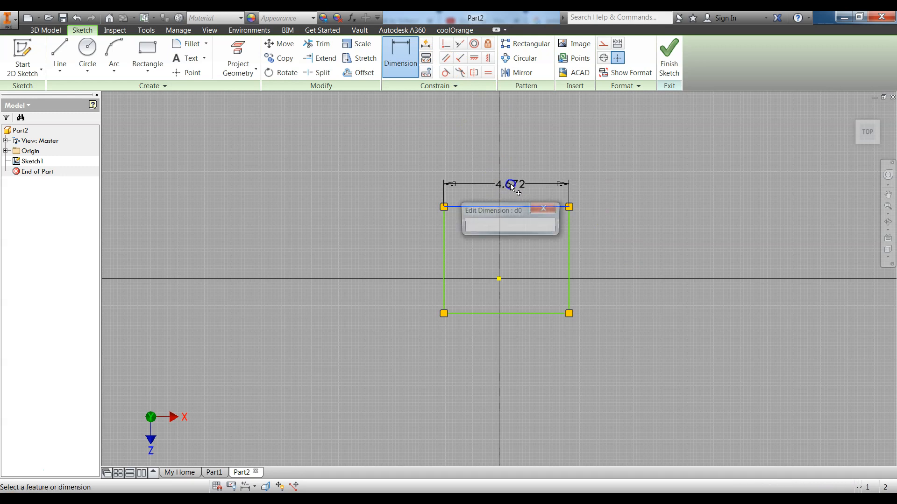
text(4)
key(Return)
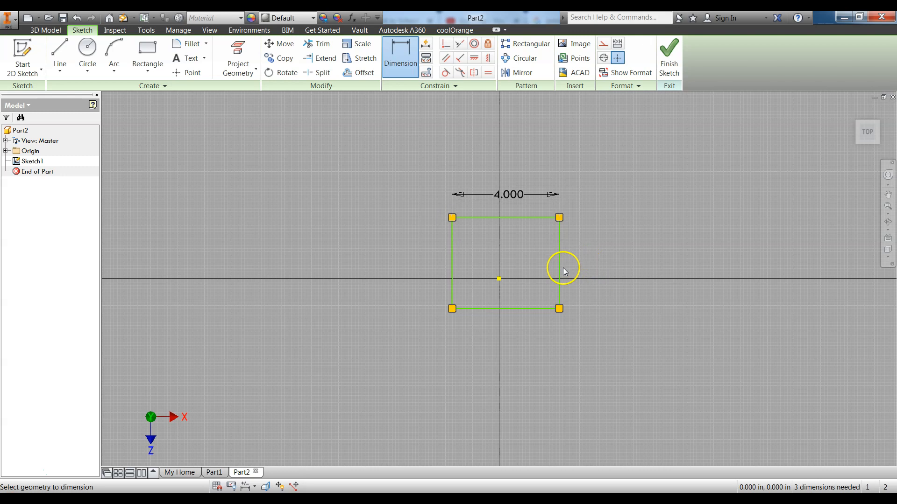
click(560, 274)
click(584, 272)
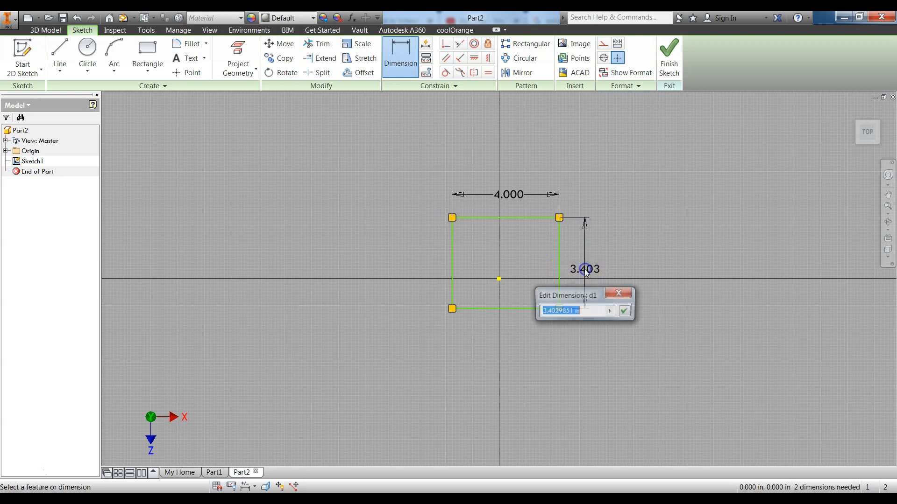
key(Return)
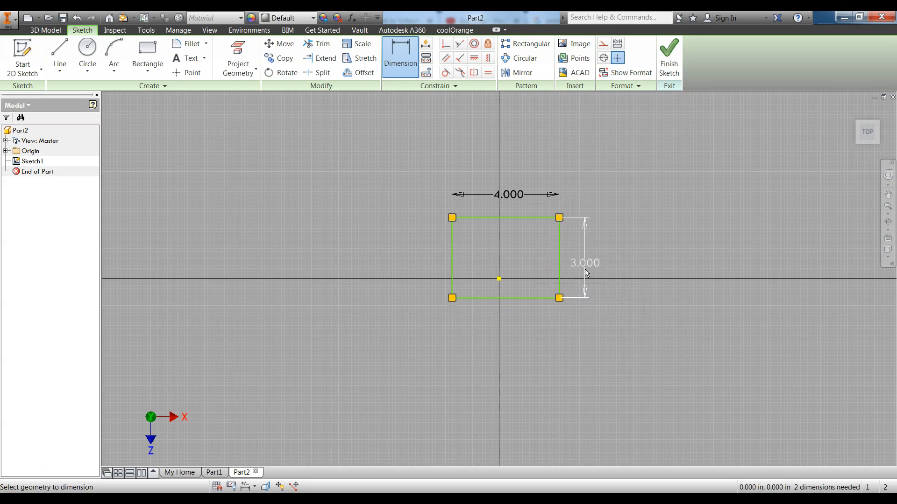
key(Escape)
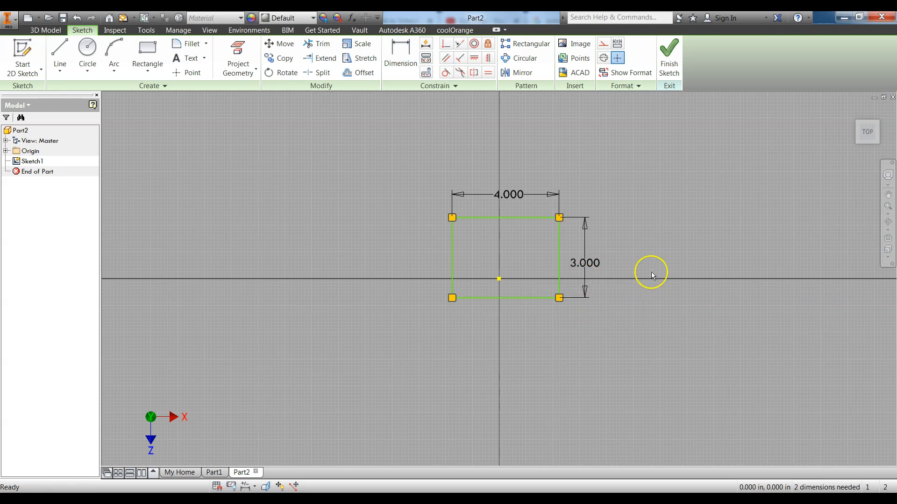
Make the midpoint of the rectangle's upper 4 in edge coincident with the origin and finish the sketch.
click(446, 46)
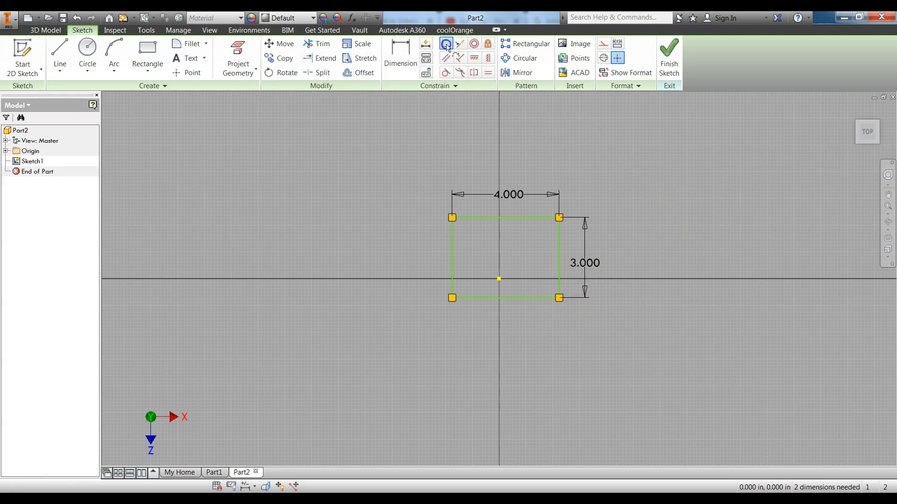
click(506, 218)
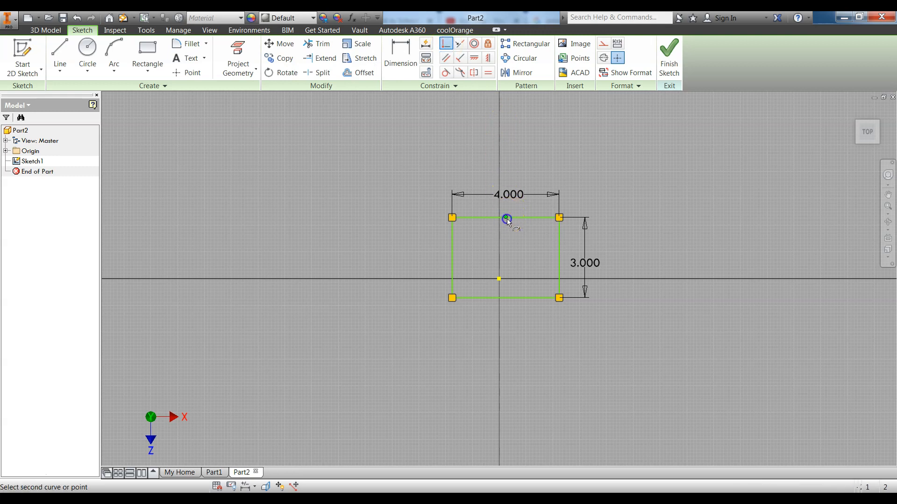
click(498, 280)
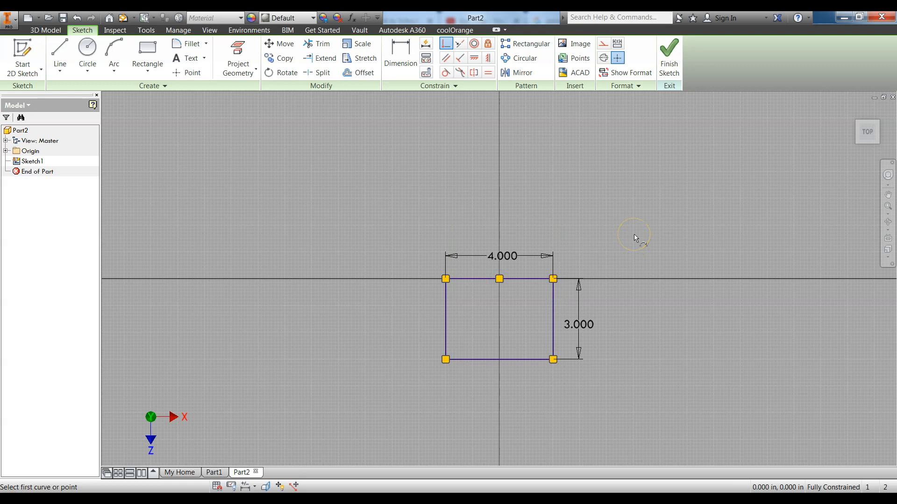
click(668, 63)
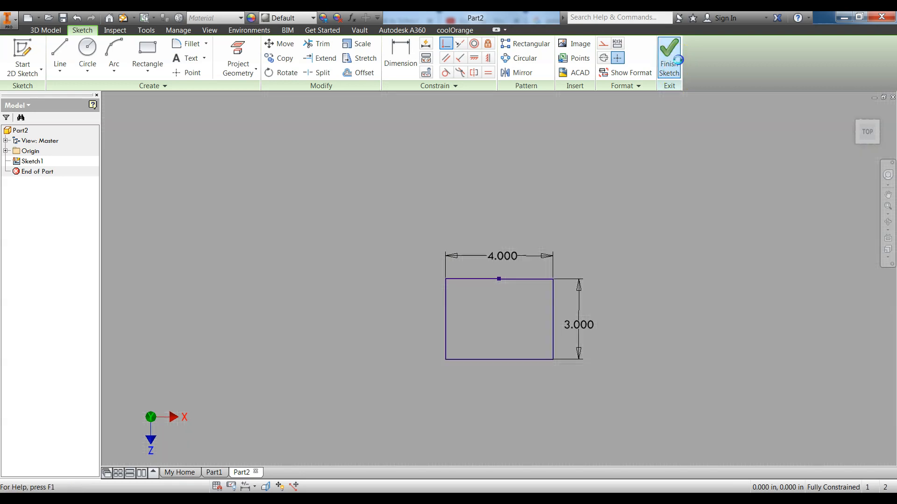
Create a work plane offset 4 in above the XZ origin plane.
scroll(671, 193, down, 10)
scroll(671, 192, up, 11)
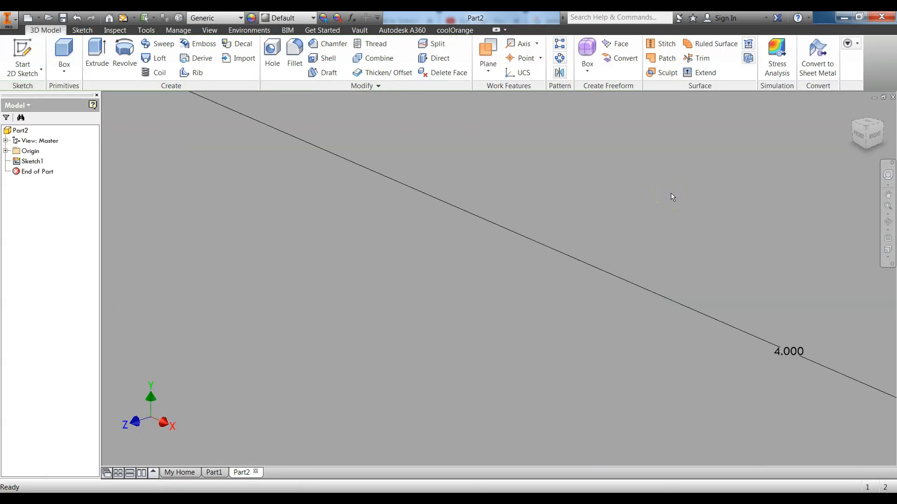
click(874, 134)
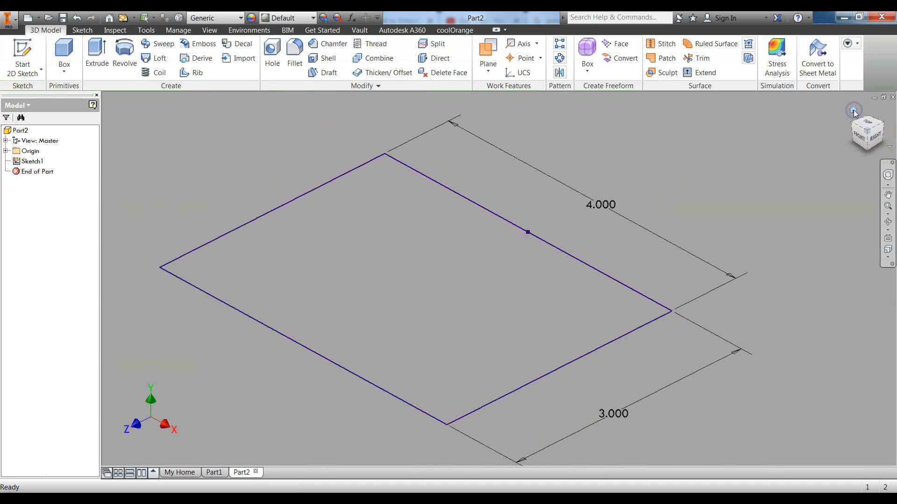
middle_drag(739, 244, 634, 253)
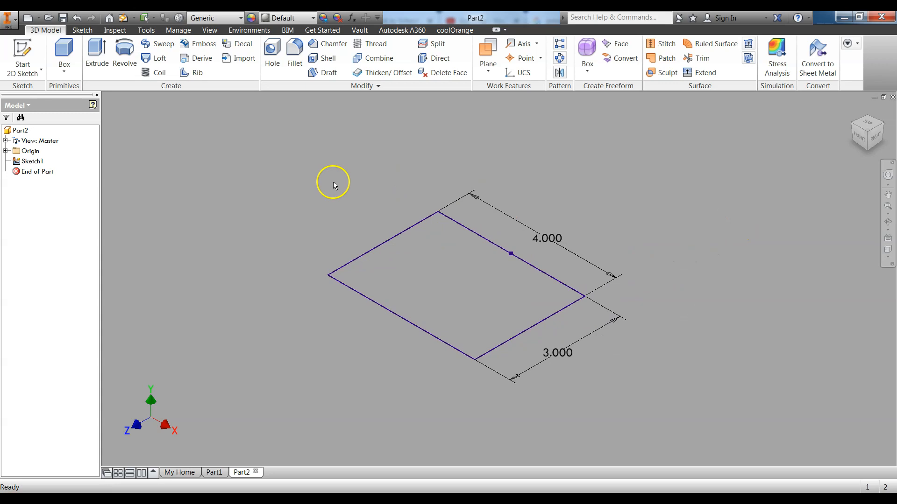
click(6, 151)
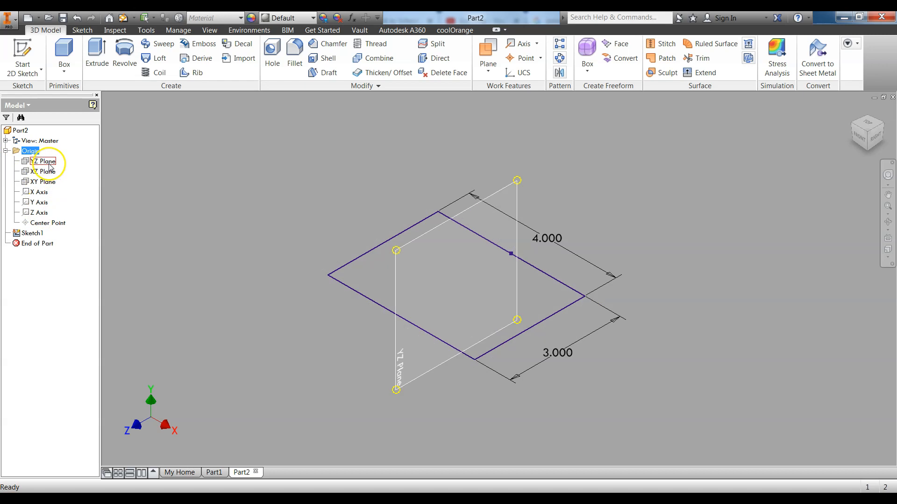
click(48, 162)
click(44, 171)
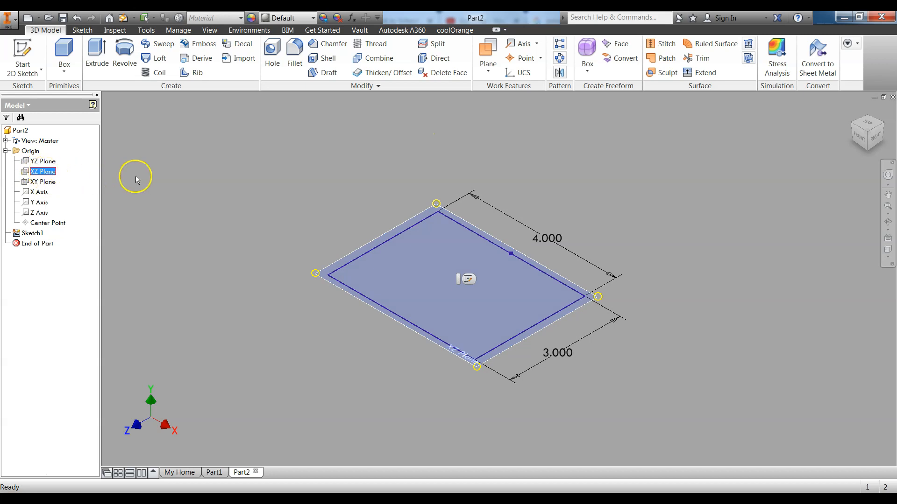
click(483, 50)
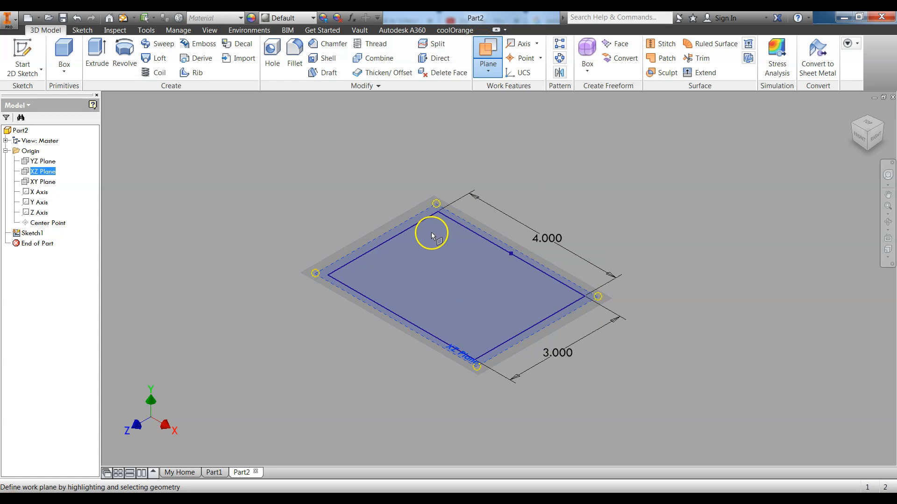
drag(412, 237, 496, 109)
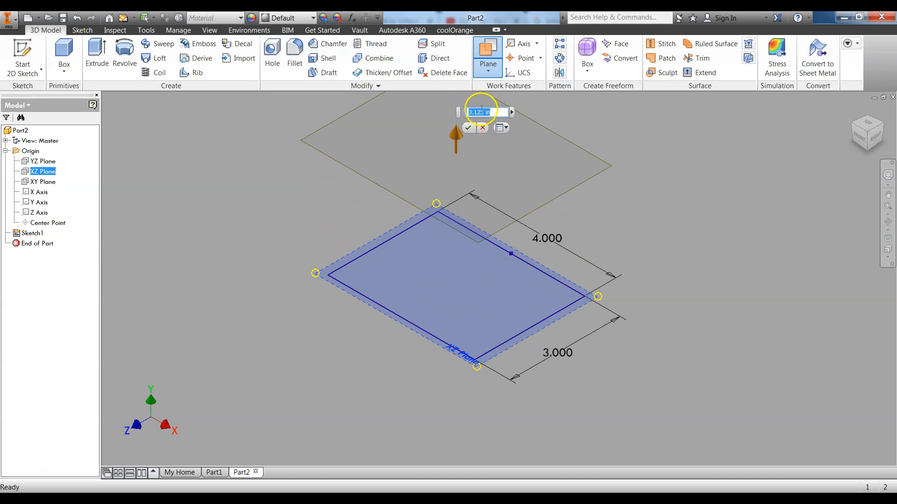
text(4)
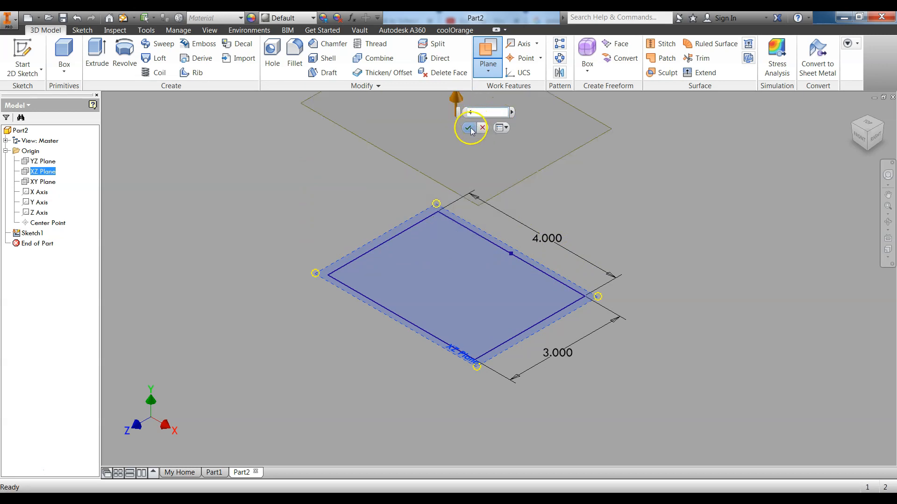
click(470, 128)
Start a new 2D sketch on the offset work plane.
mouse_move(613, 176)
middle_down()
mouse_move(597, 268)
mouse_move(600, 252)
middle_up()
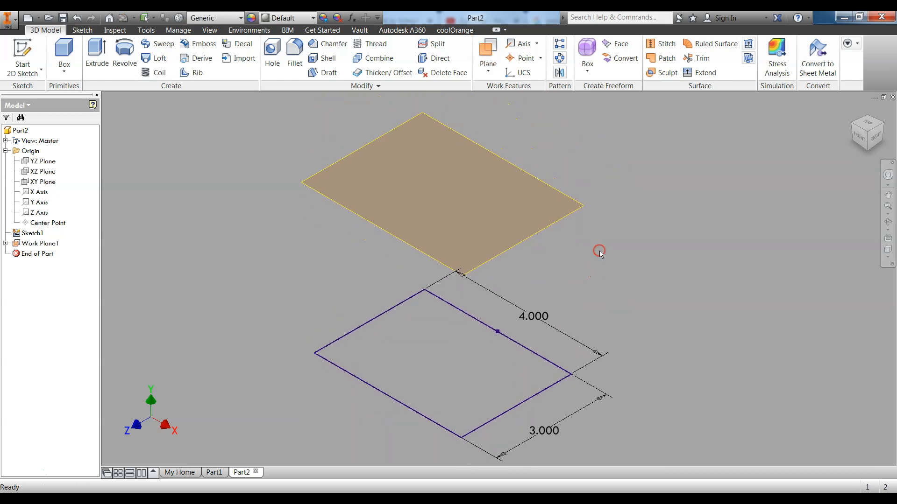
click(551, 220)
right_click(551, 223)
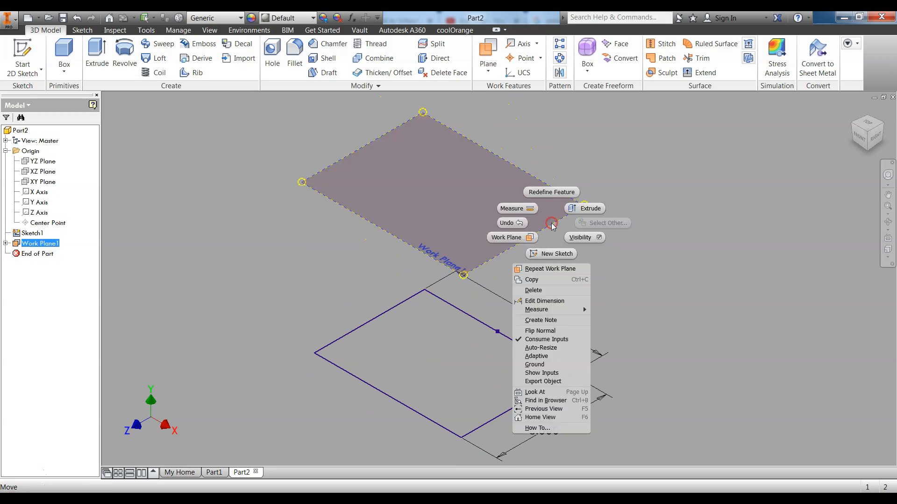
click(557, 252)
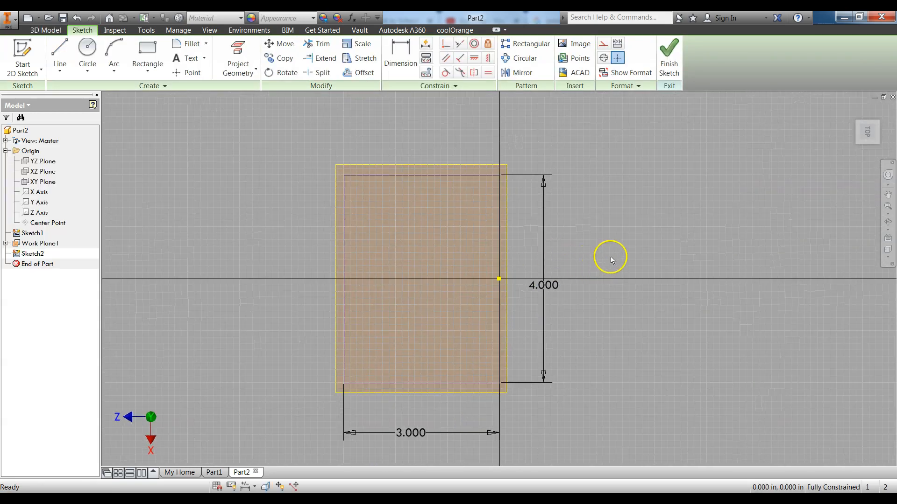
Sketch a smaller rectangle within the base rectangle's outline, with one long edge on the axis line through the origin.
click(149, 47)
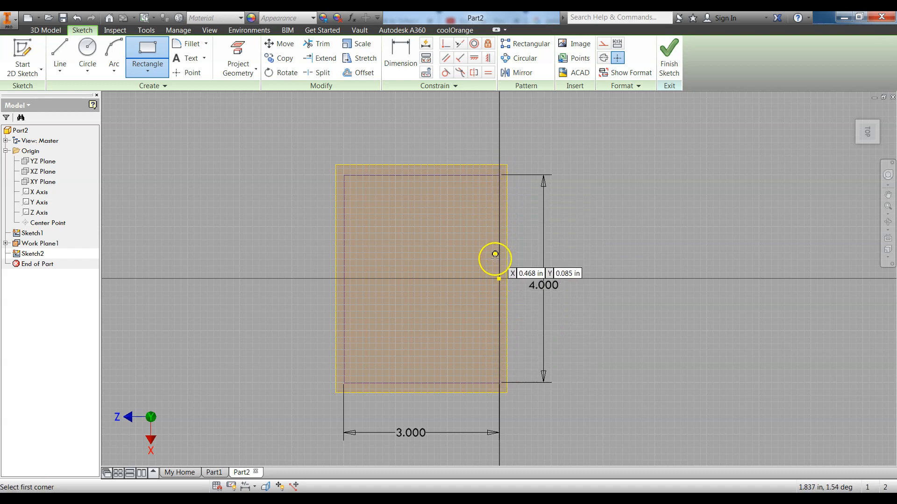
click(500, 191)
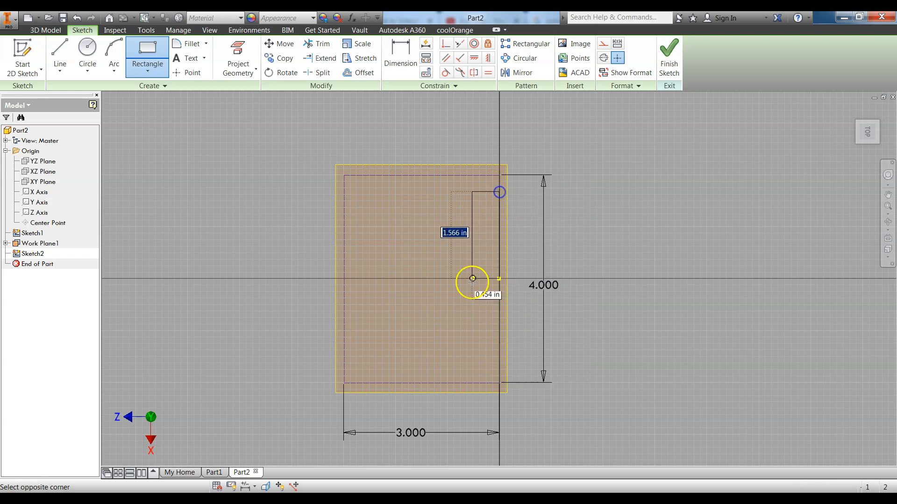
click(405, 362)
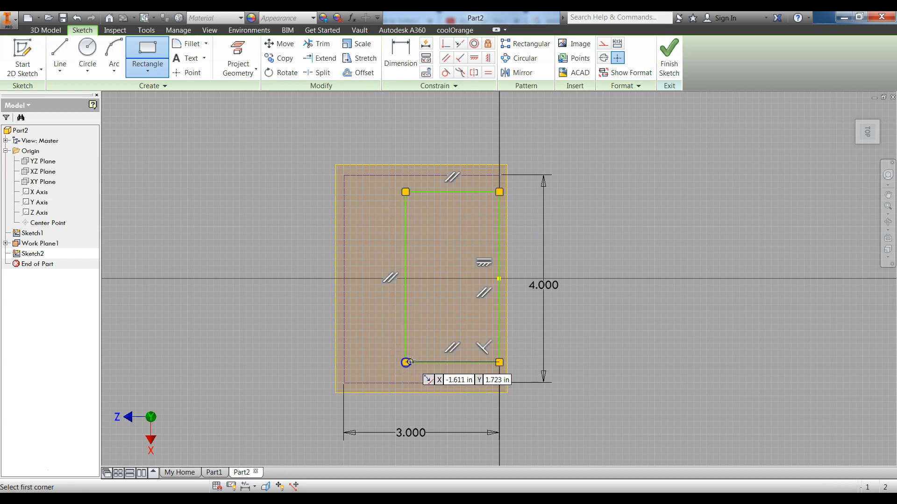
Dimension the long edge of the smaller rectangle on the offset work plane to 2 in.
click(409, 57)
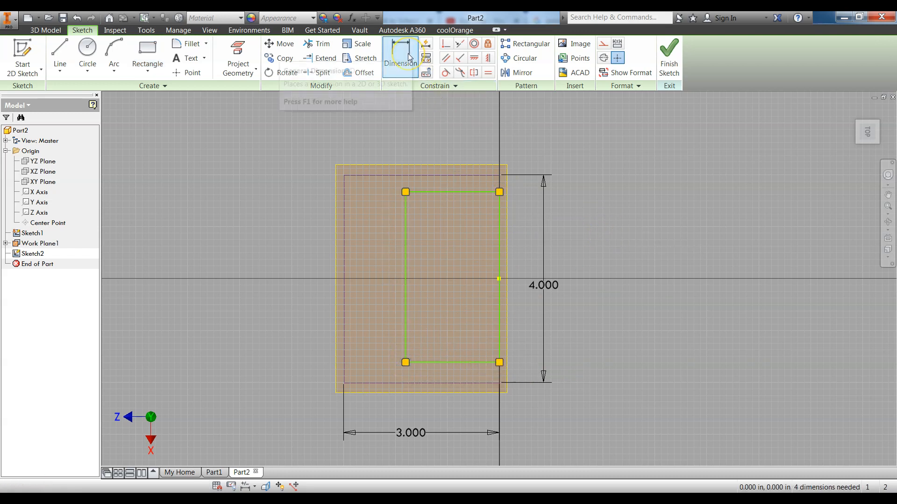
click(409, 57)
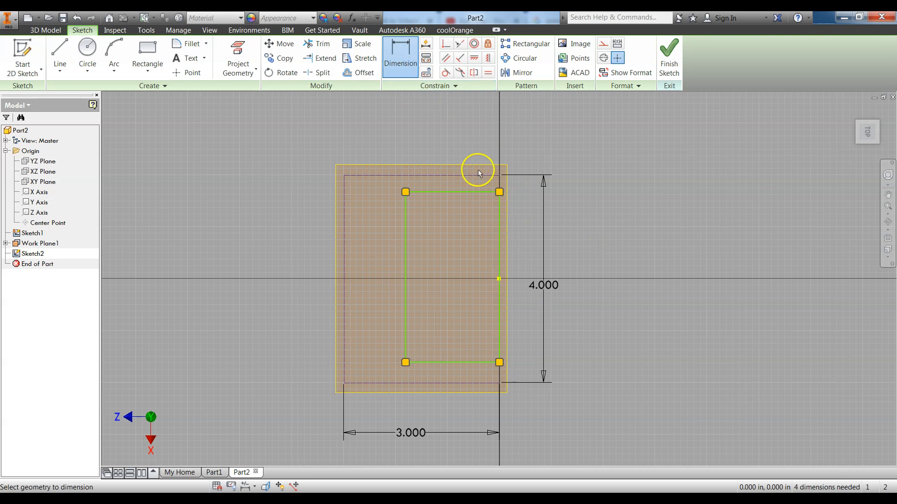
click(406, 238)
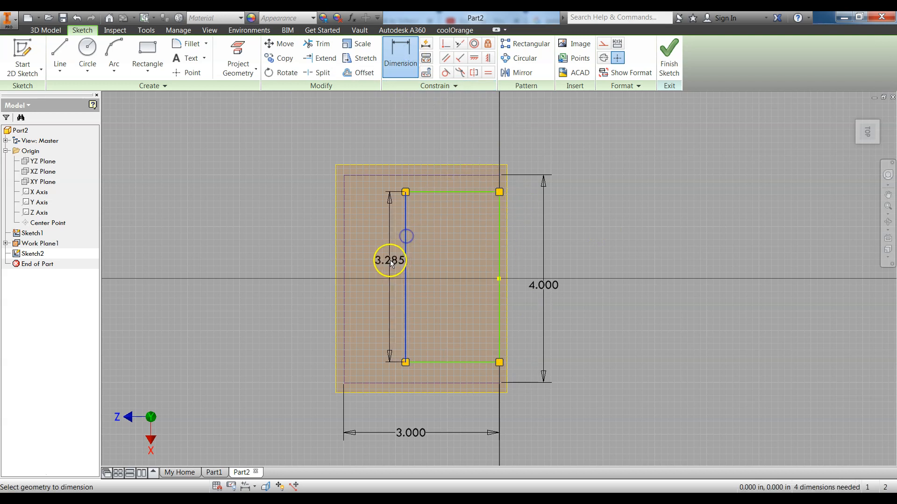
click(381, 269)
text(2)
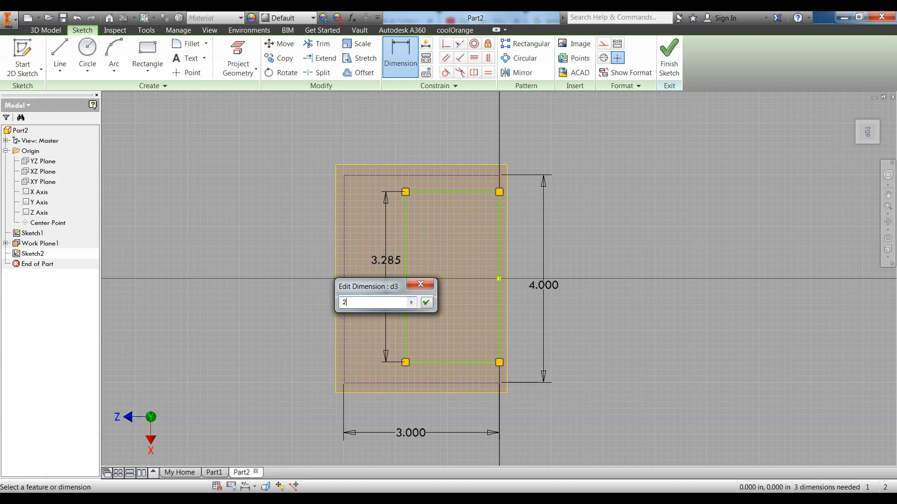
key(Return)
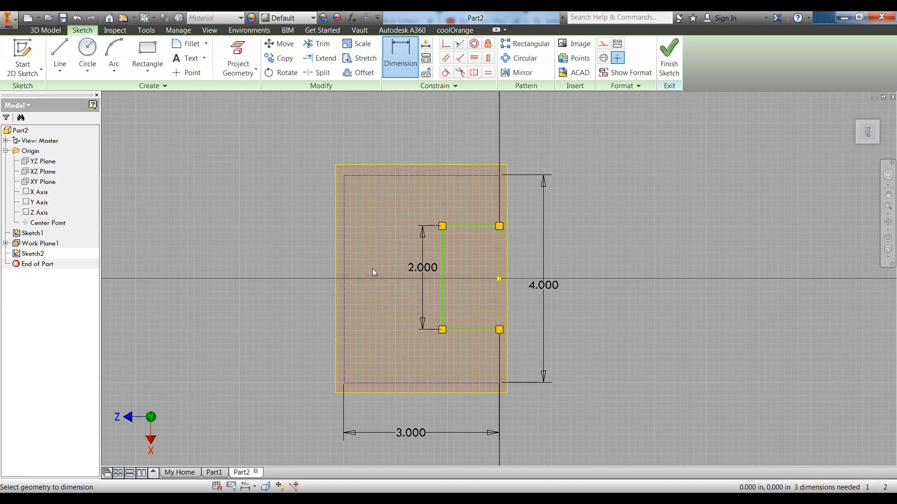
Dimension the short edge of the smaller rectangle to 1 in and end the Dimension command.
click(475, 225)
click(474, 201)
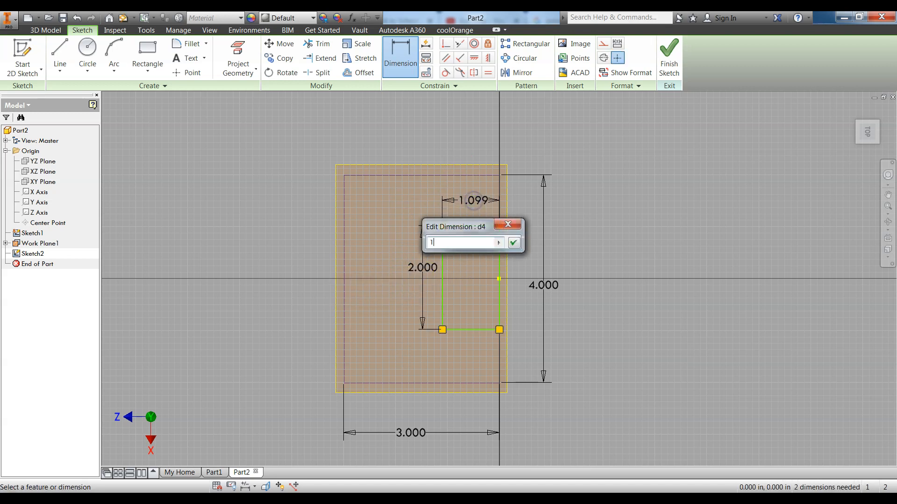
text(1)
key(Return)
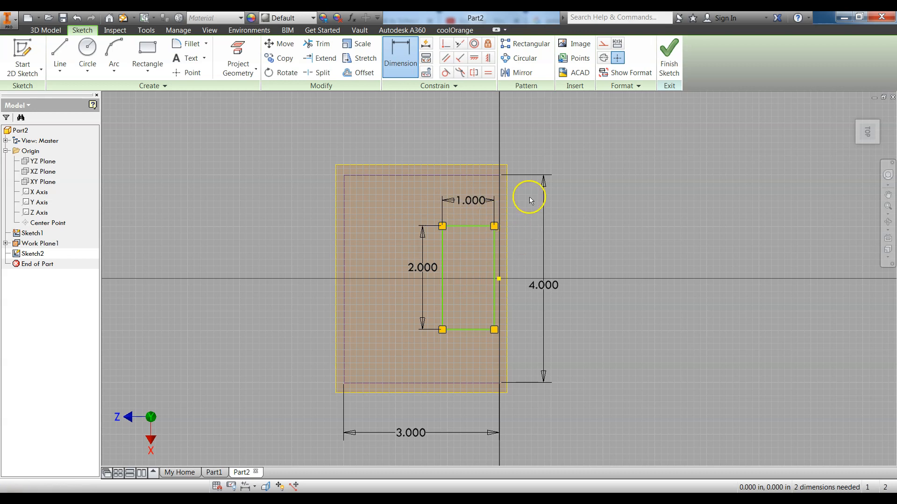
key(Escape)
Make the midpoint of the smaller rectangle's 2 in edge nearest the origin coincident with the origin point and finish the sketch.
click(443, 45)
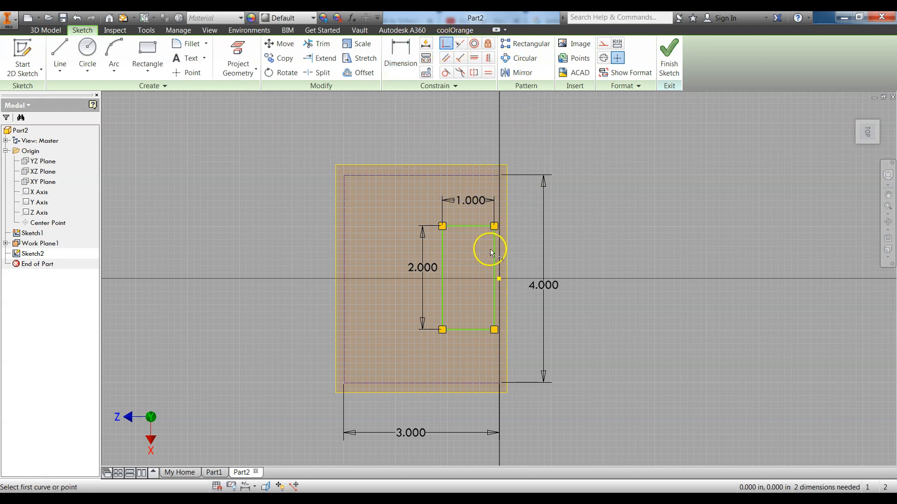
click(494, 281)
click(499, 279)
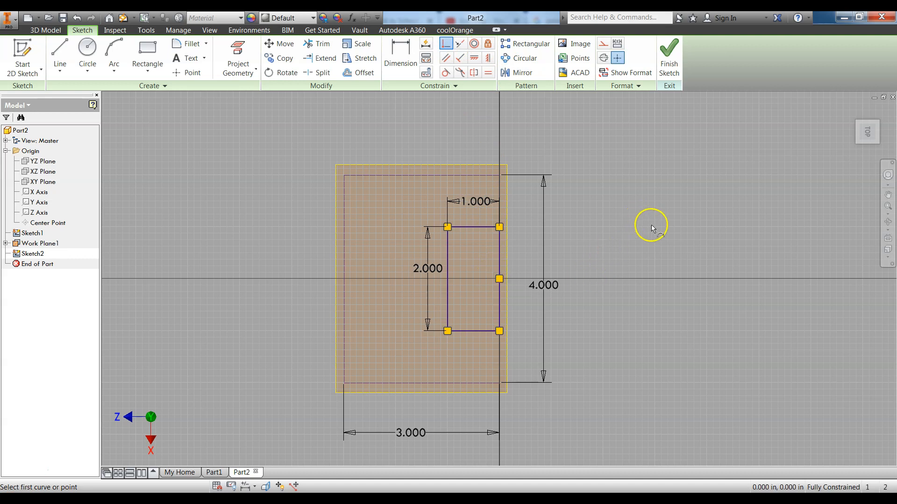
click(668, 59)
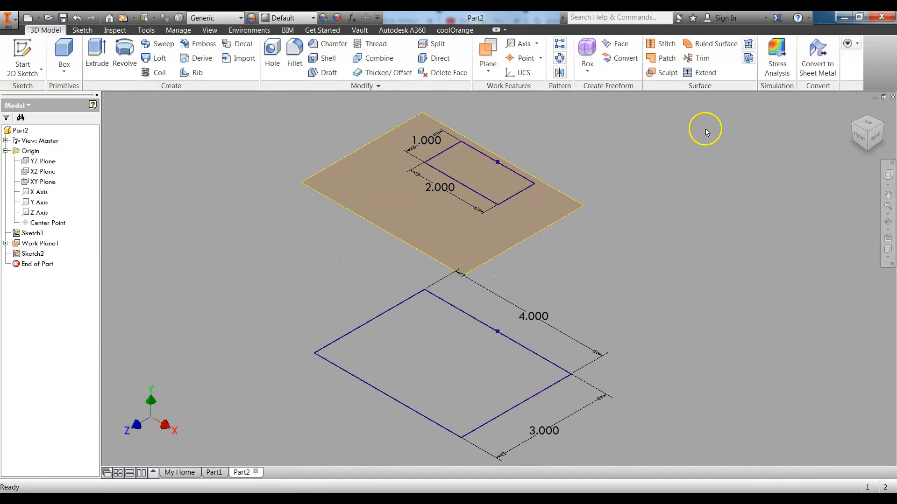
Hide the offset work plane and loft a solid from the base rectangle to the smaller rectangle above it.
right_click(565, 219)
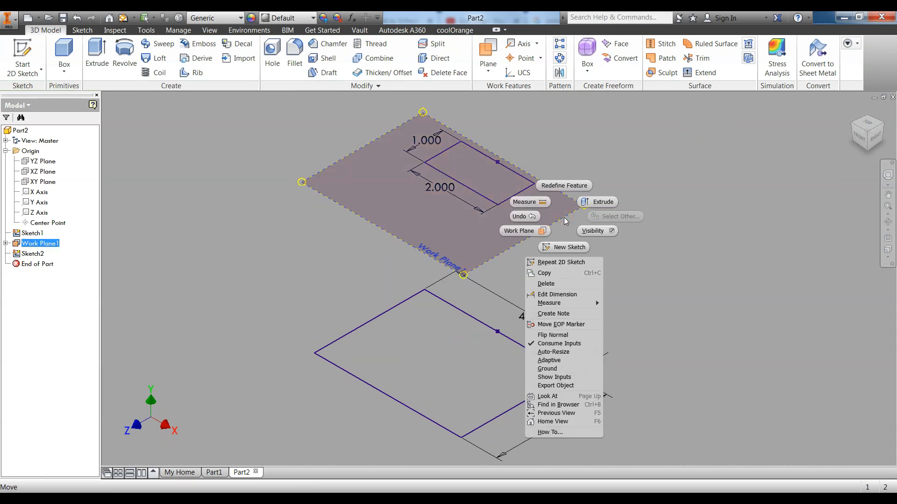
click(596, 230)
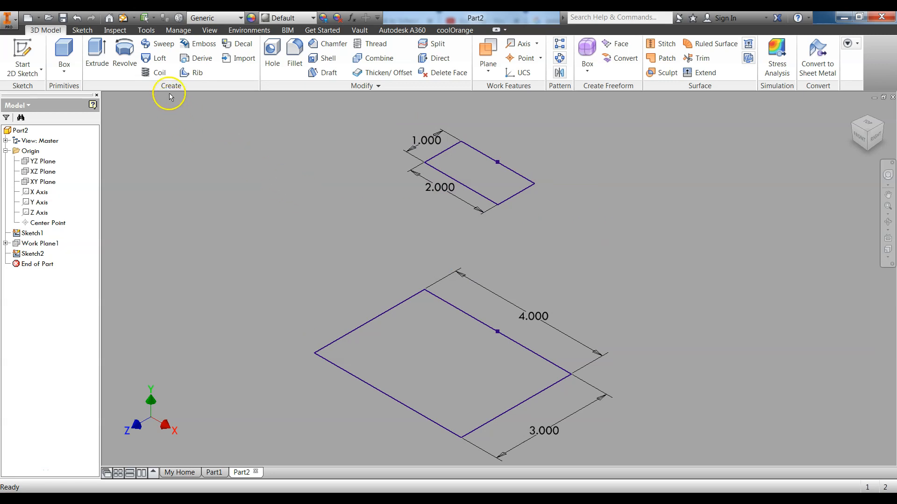
click(161, 61)
drag(275, 112, 278, 97)
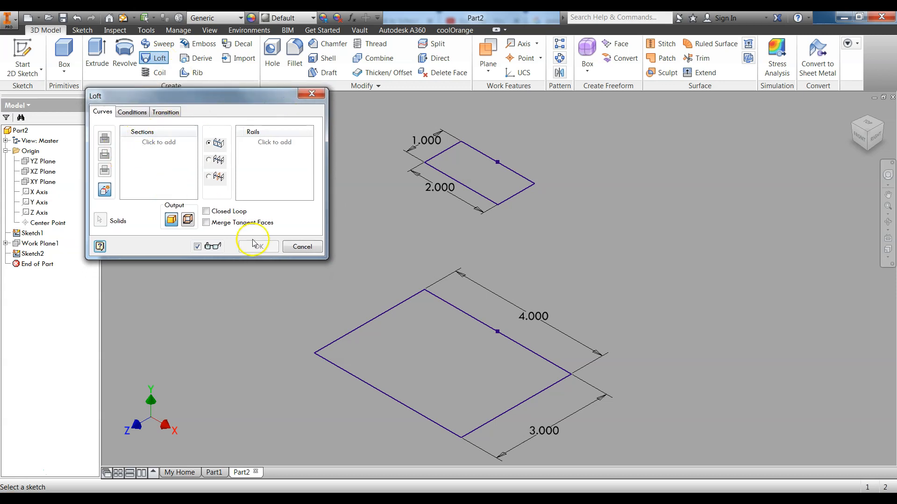
click(363, 331)
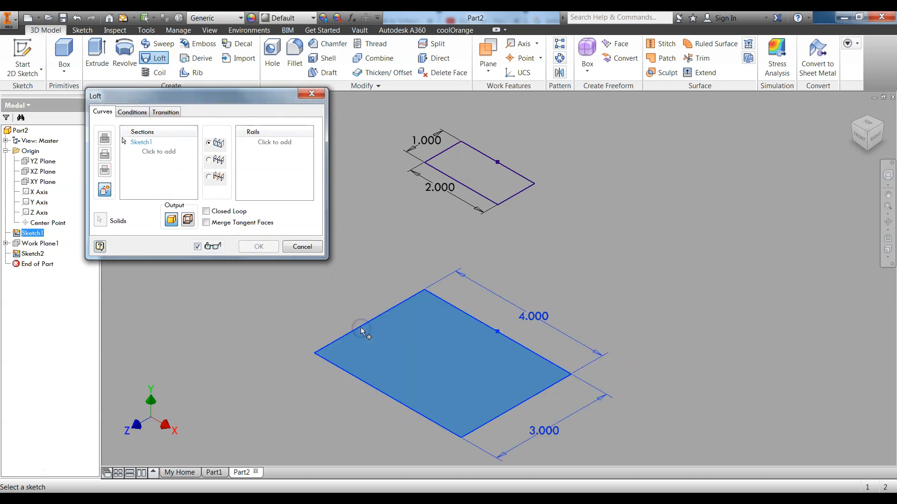
click(492, 202)
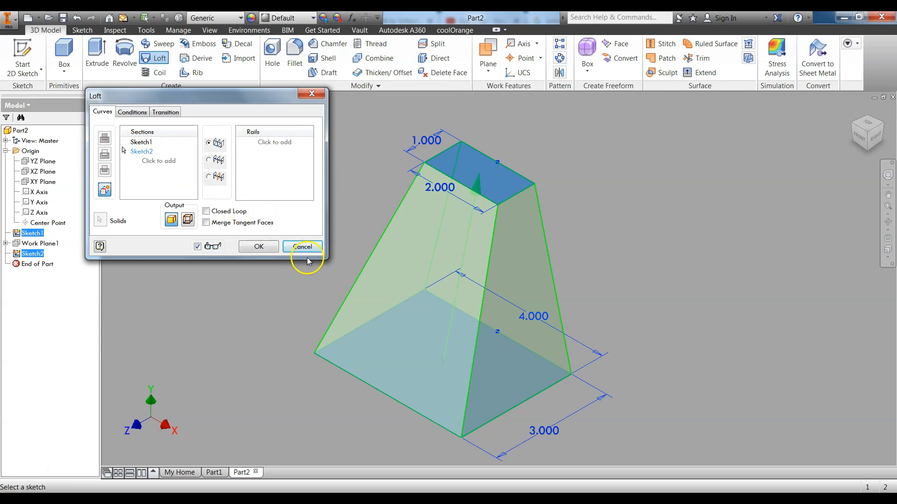
click(265, 247)
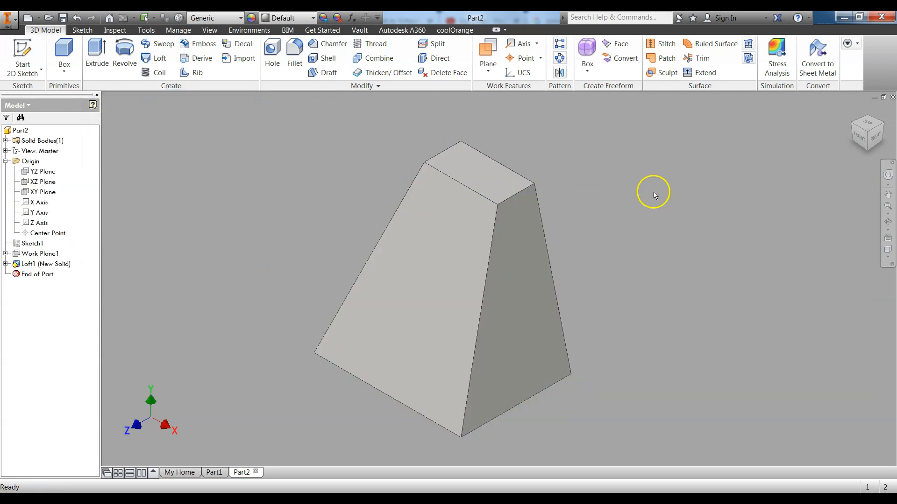
Examine the lofted solid from each isometric corner and from underneath to check its sloping sides and base.
click(853, 110)
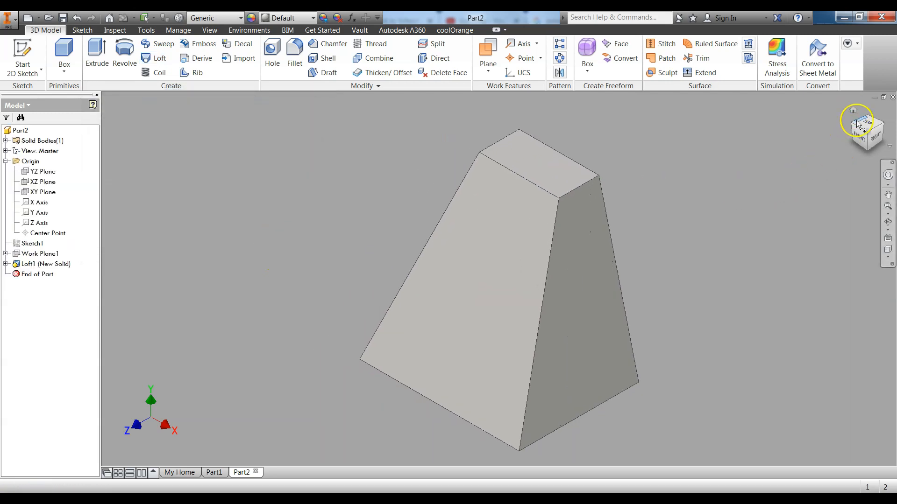
click(874, 136)
click(860, 125)
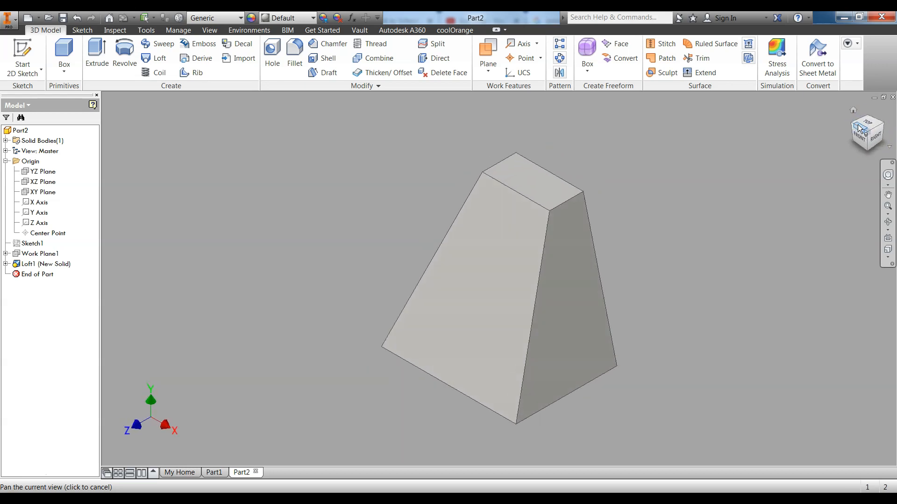
click(852, 124)
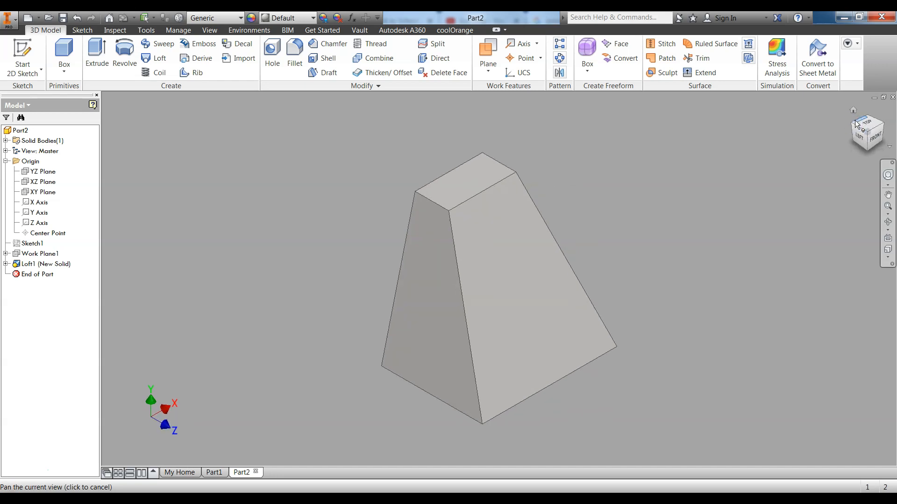
click(853, 124)
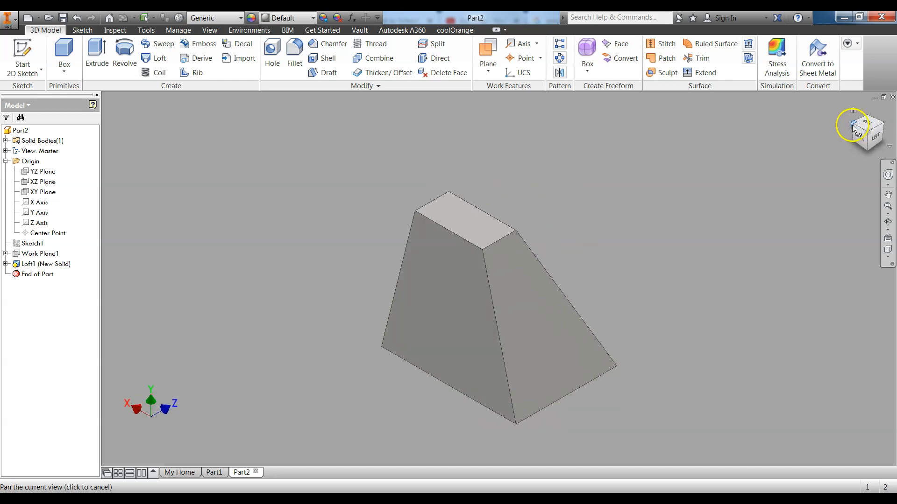
click(853, 124)
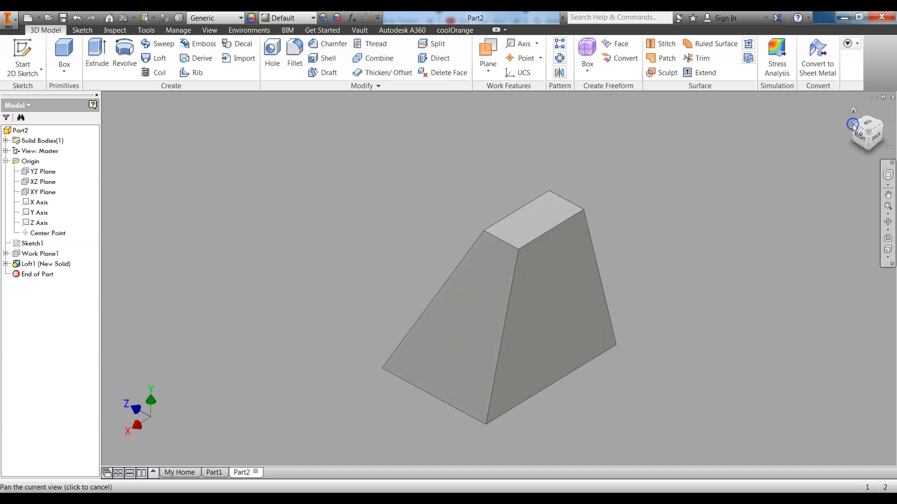
click(853, 124)
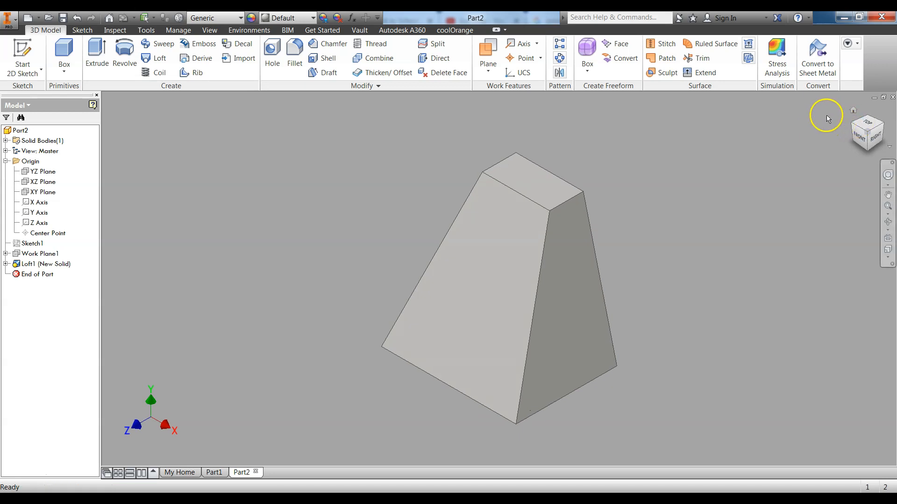
click(863, 146)
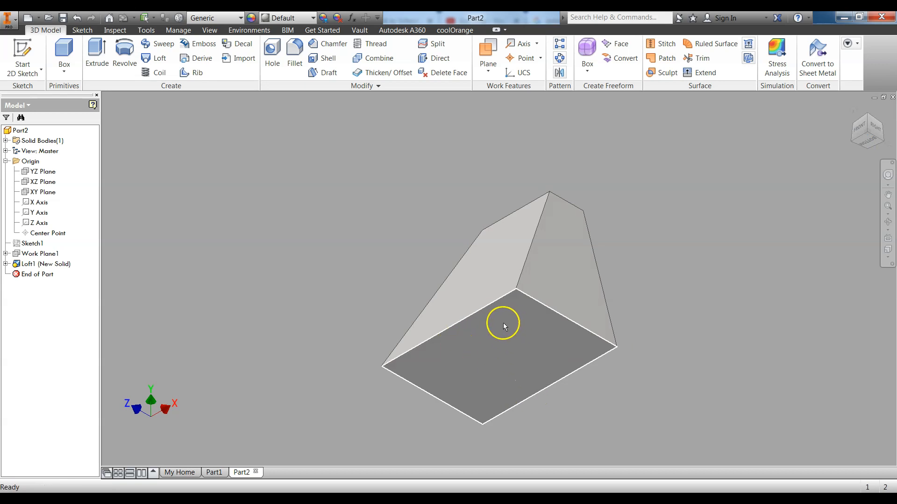
click(868, 113)
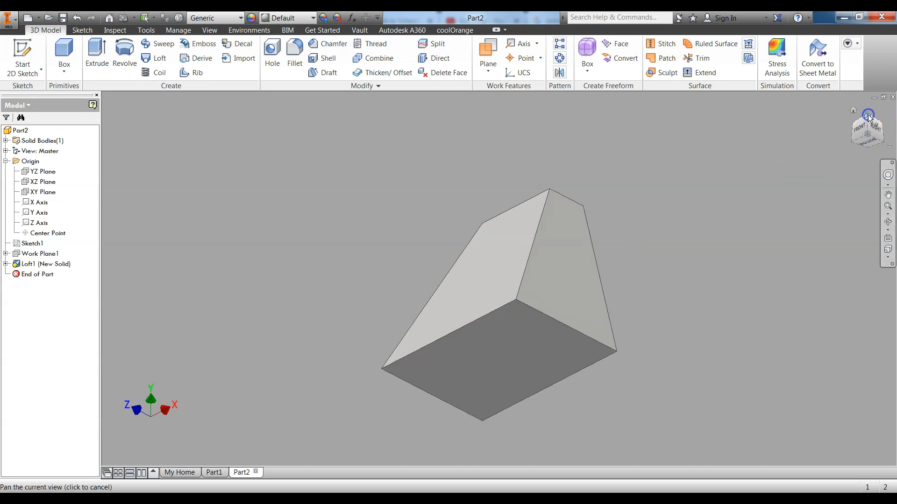